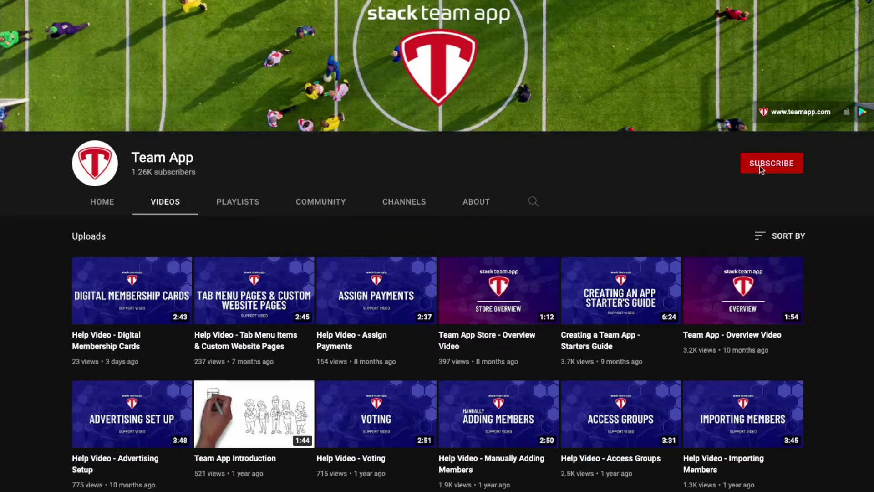
Step: Subscribe to the Team App YouTube channel with notifications set to All uploads
{"action": "left_click", "coordinate": [766, 167]}
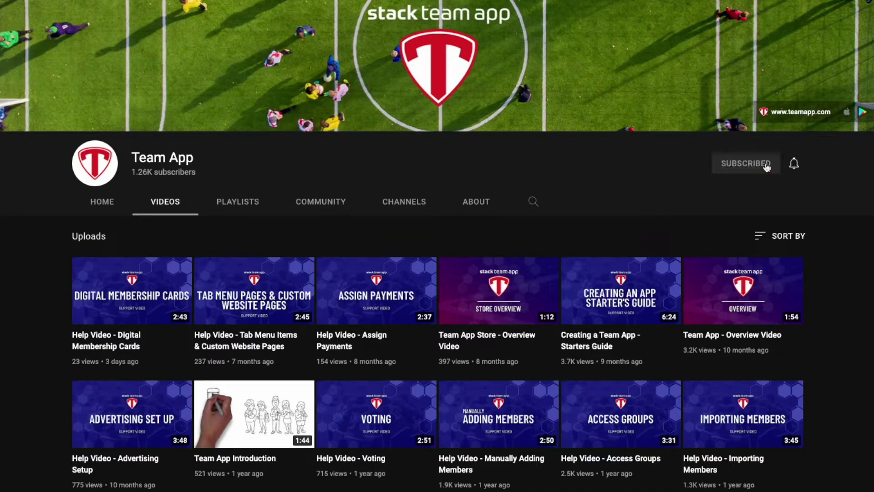
{"action": "left_click", "coordinate": [795, 164]}
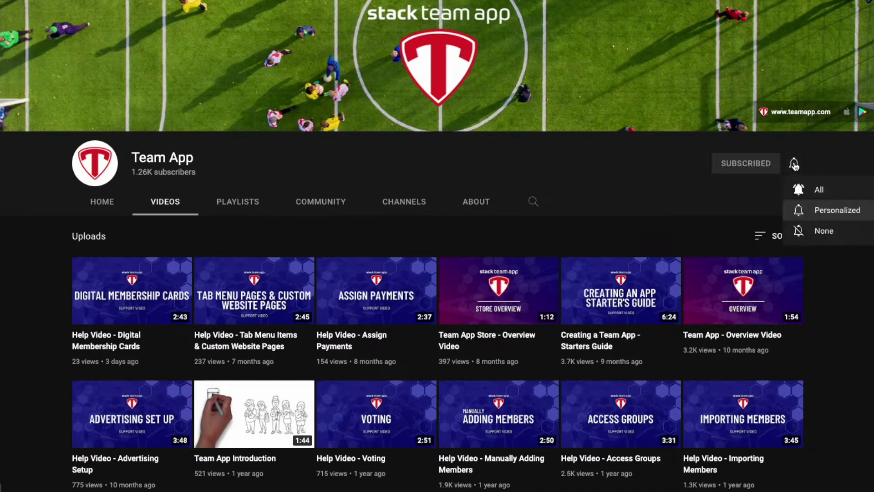
{"action": "left_click", "coordinate": [801, 190]}
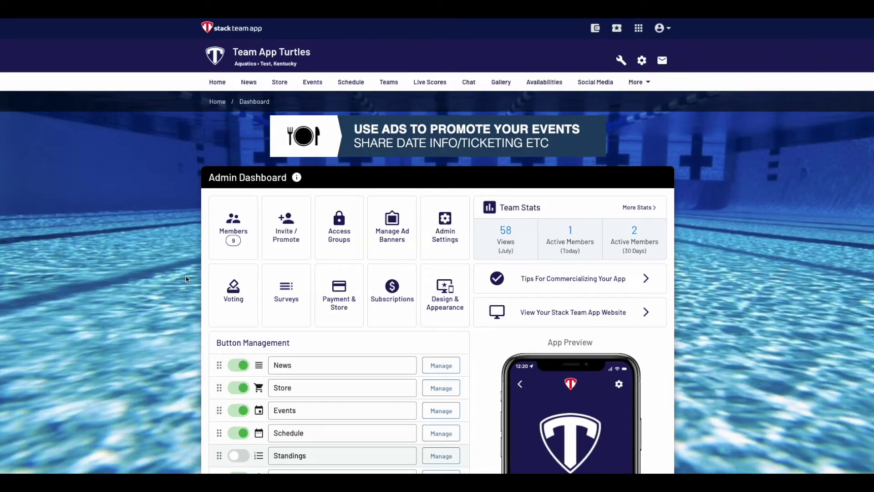
{"action": "left_click", "coordinate": [230, 233]}
{"action": "left_click", "coordinate": [592, 176]}
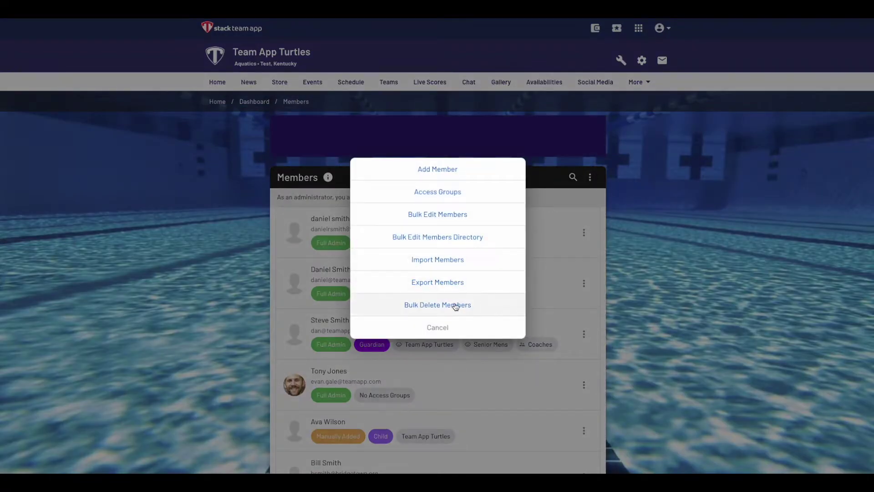
{"action": "left_click", "coordinate": [455, 307]}
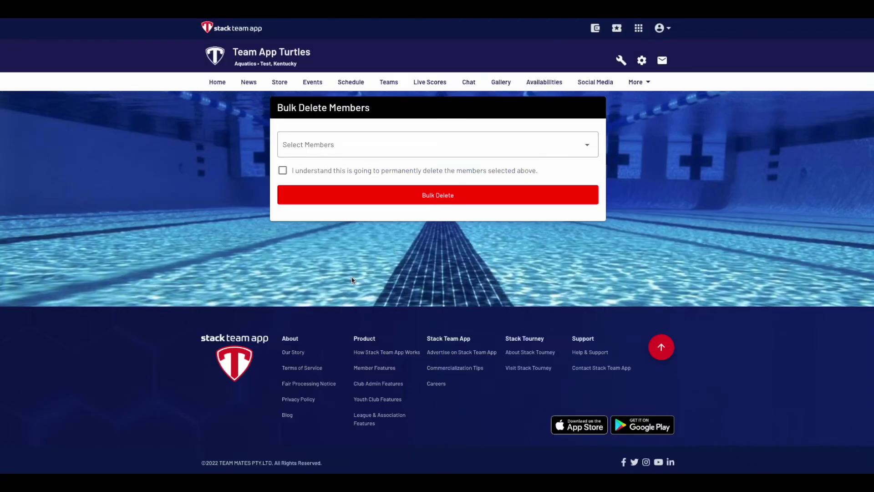
{"action": "left_click", "coordinate": [328, 144]}
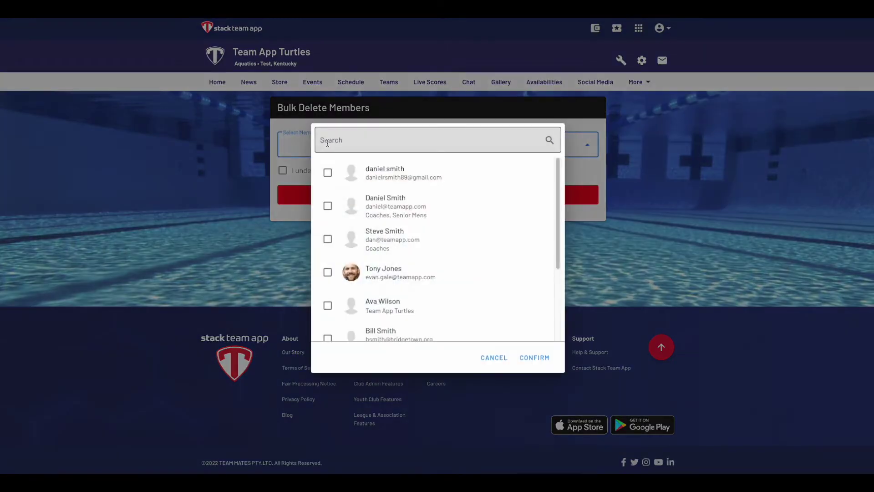
{"action": "scroll", "coordinate": [334, 263], "scroll_direction": "down", "scroll_amount": 3}
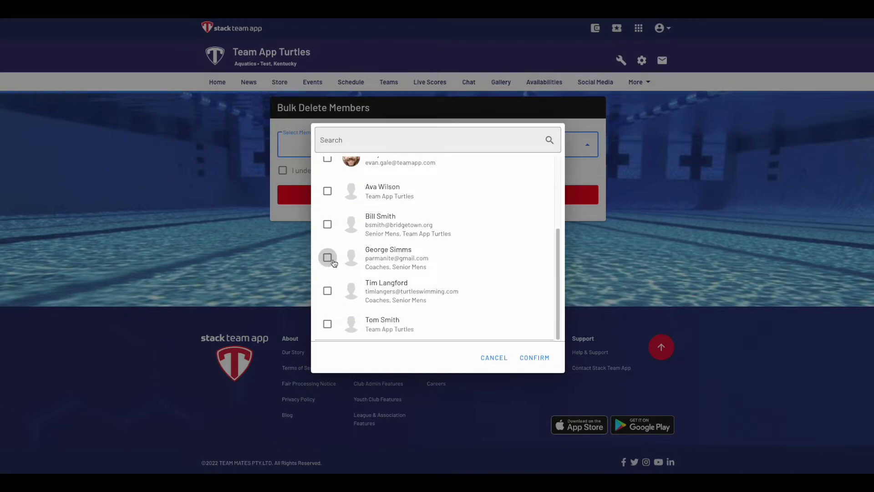
{"action": "left_click", "coordinate": [327, 258]}
{"action": "left_click", "coordinate": [327, 235]}
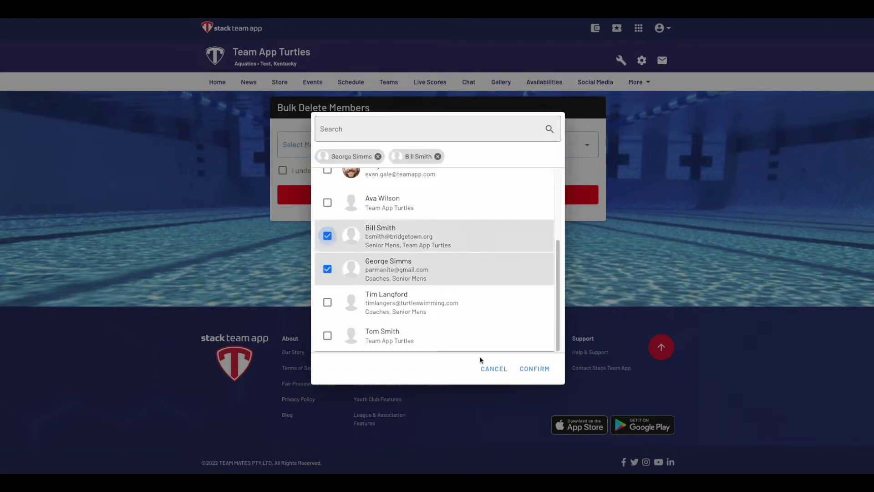
{"action": "left_click", "coordinate": [521, 365]}
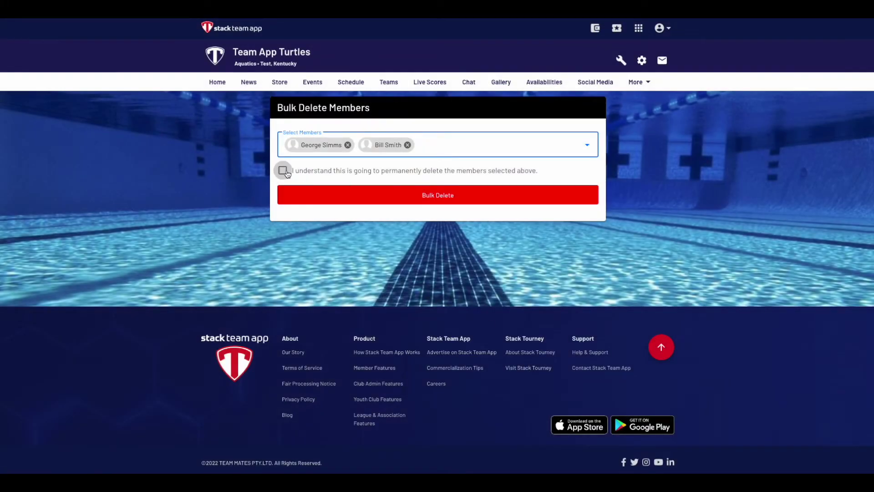
{"action": "left_click", "coordinate": [283, 172]}
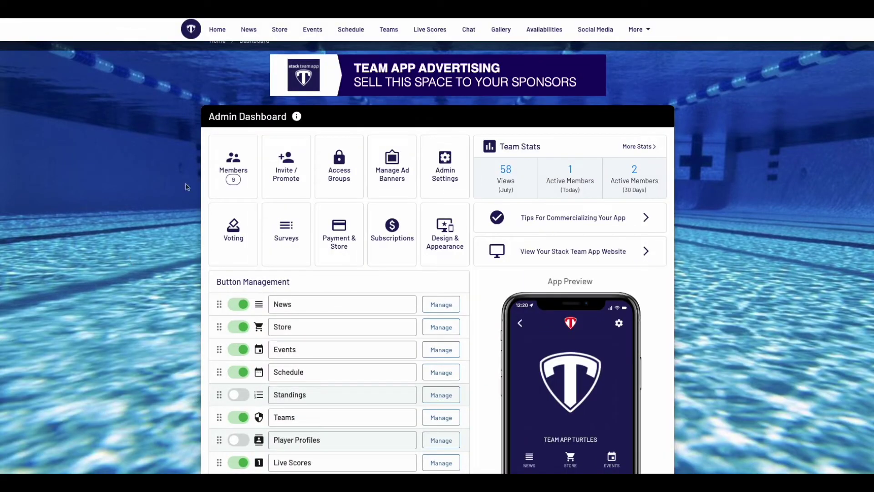
Step: Delete the child member below the photo in Members, bringing the team to 8 members
{"action": "left_click", "coordinate": [234, 162]}
{"action": "scroll", "coordinate": [173, 221], "scroll_direction": "down", "scroll_amount": 3}
{"action": "scroll", "coordinate": [173, 221], "scroll_direction": "down", "scroll_amount": 3}
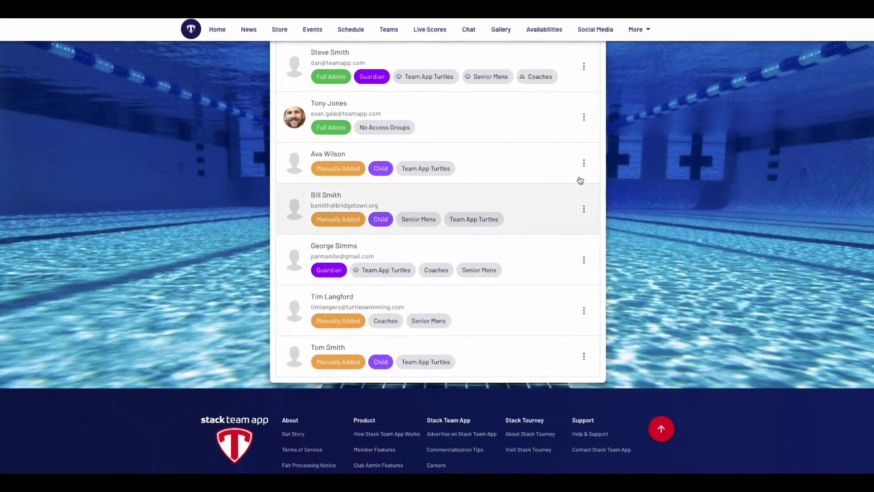
{"action": "left_click", "coordinate": [584, 163]}
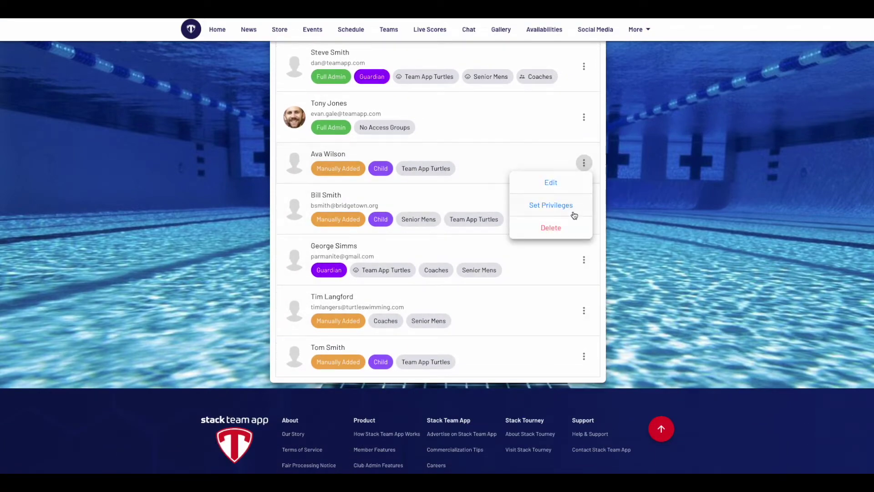
{"action": "left_click", "coordinate": [551, 228]}
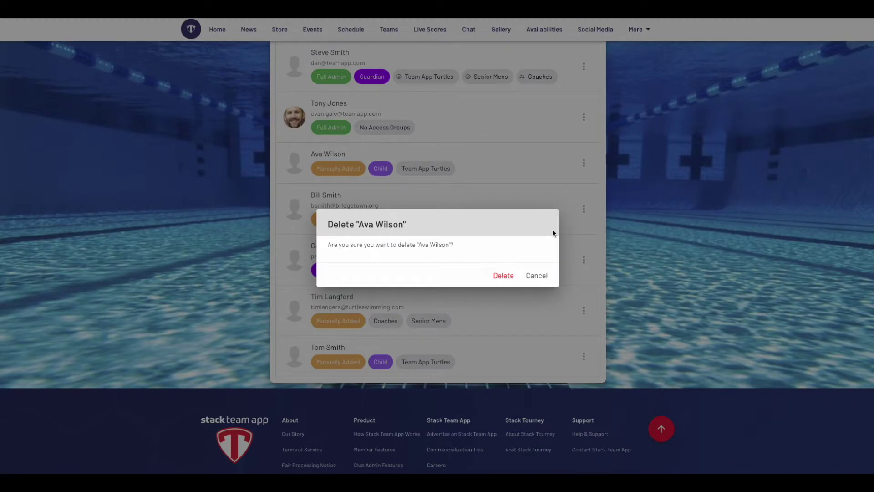
{"action": "left_click", "coordinate": [504, 276]}
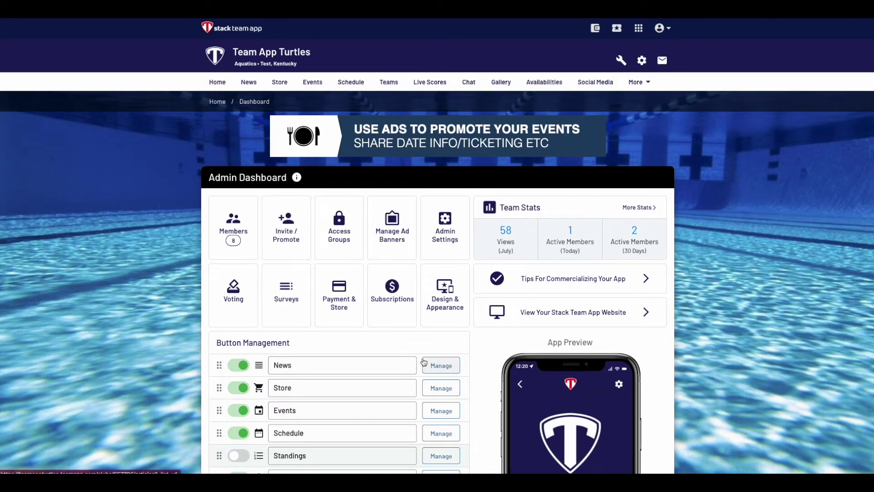
Step: Bulk-archive the New Sponsor and Welcome Message news posts, keeping Xmas in July
{"action": "left_click", "coordinate": [435, 369]}
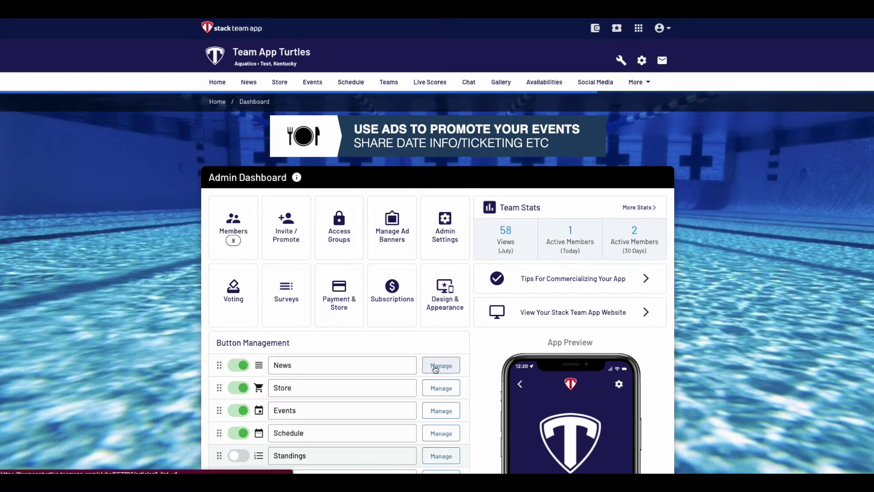
{"action": "left_click", "coordinate": [589, 176]}
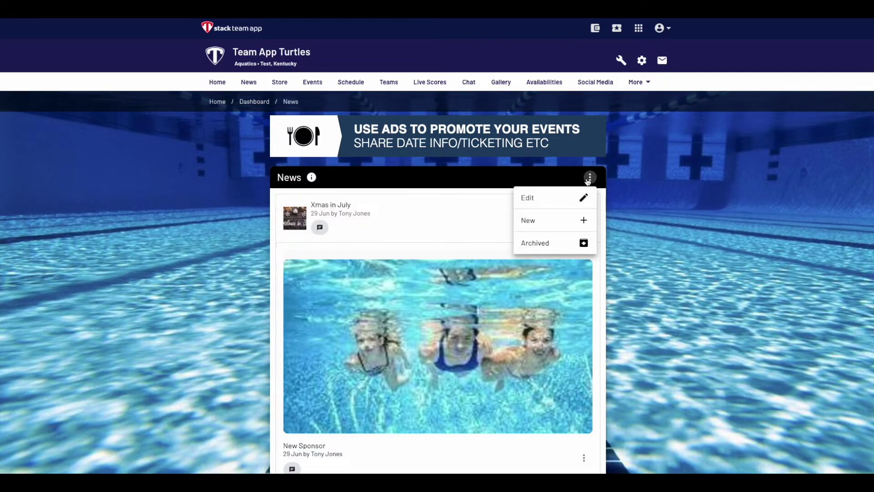
{"action": "left_click", "coordinate": [559, 199]}
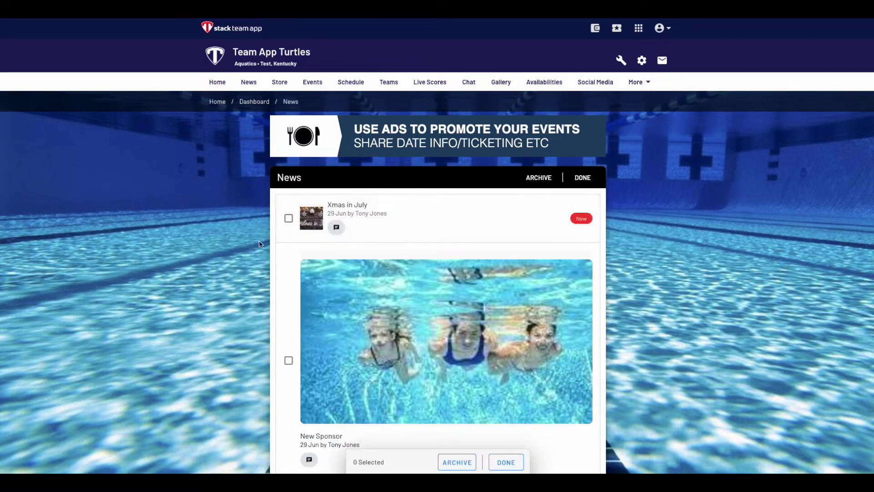
{"action": "scroll", "coordinate": [245, 327], "scroll_direction": "down", "scroll_amount": 2}
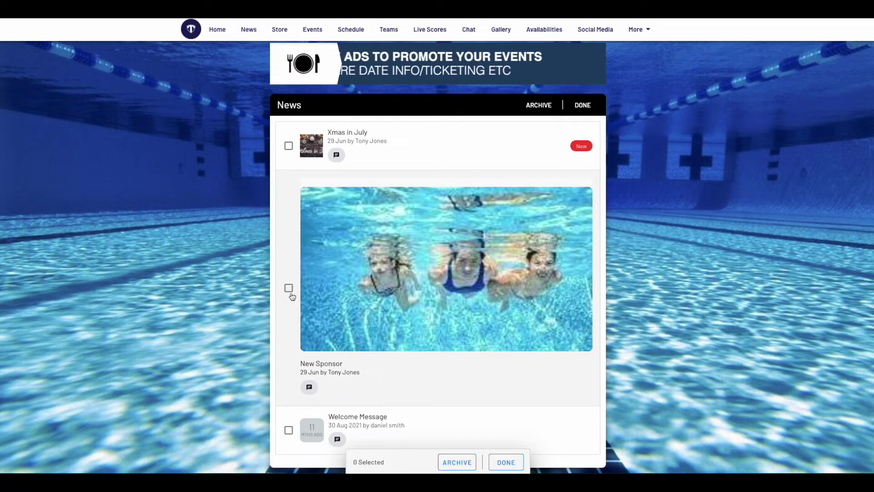
{"action": "left_click", "coordinate": [289, 288]}
{"action": "left_click", "coordinate": [288, 430]}
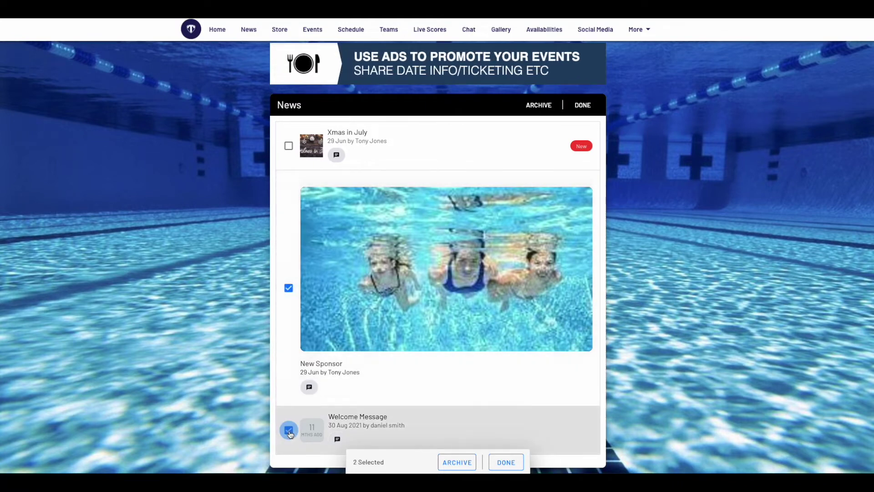
{"action": "left_click", "coordinate": [536, 108]}
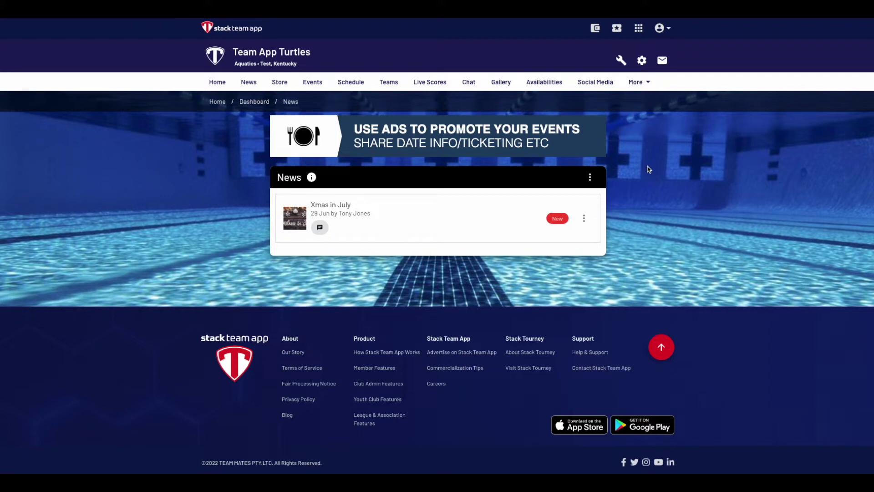
Step: View the archived news posts and open the options for the archived New Sponsor post
{"action": "left_click", "coordinate": [590, 177]}
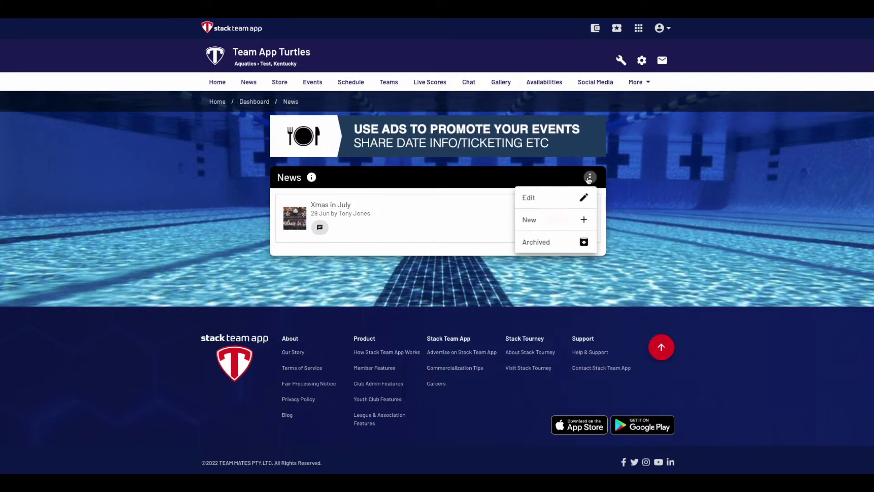
{"action": "left_click", "coordinate": [552, 243]}
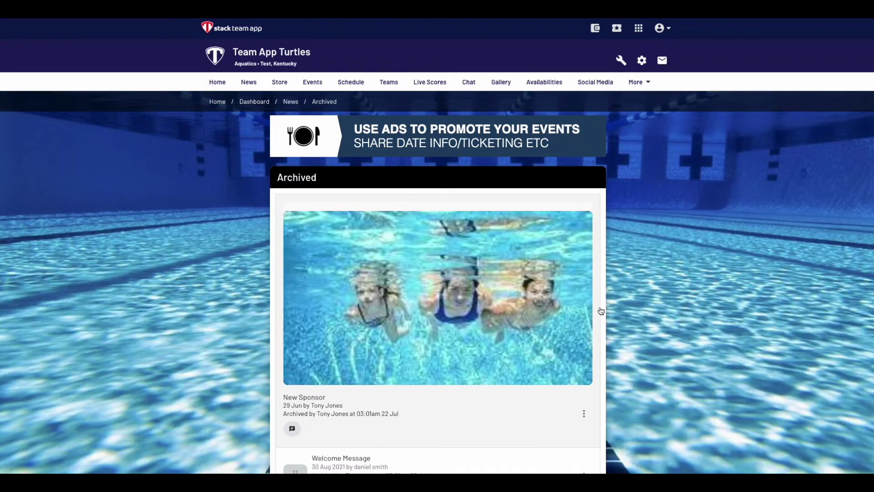
{"action": "scroll", "coordinate": [600, 310], "scroll_direction": "down", "scroll_amount": 5}
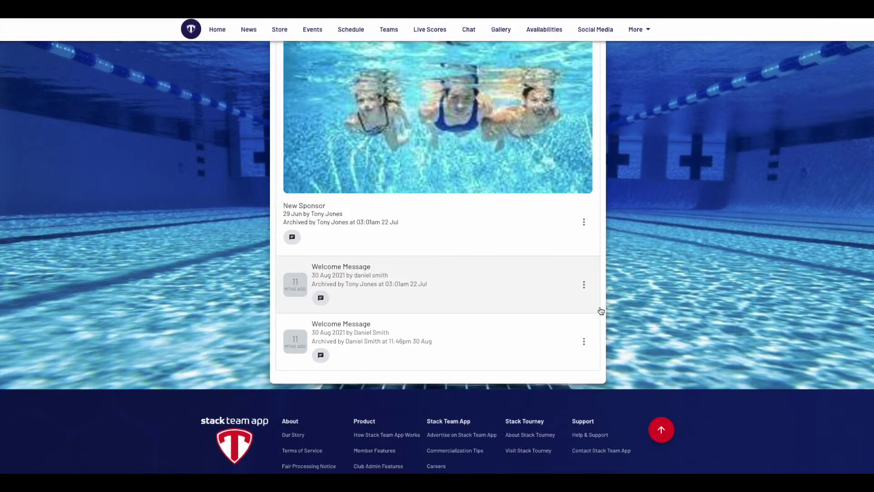
{"action": "left_click", "coordinate": [584, 221]}
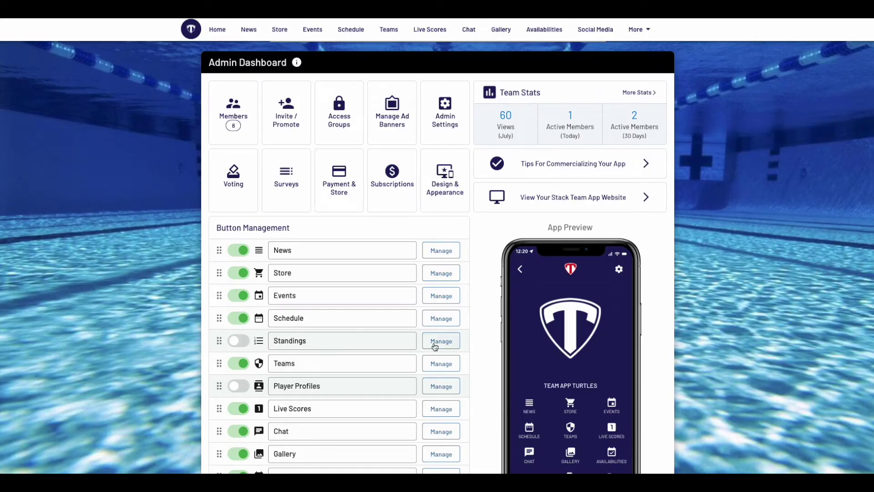
Step: Archive the Senior Womens Squad Training sessions of 28 Jul and 8, 15 and 22 Sep
{"action": "left_click", "coordinate": [441, 318]}
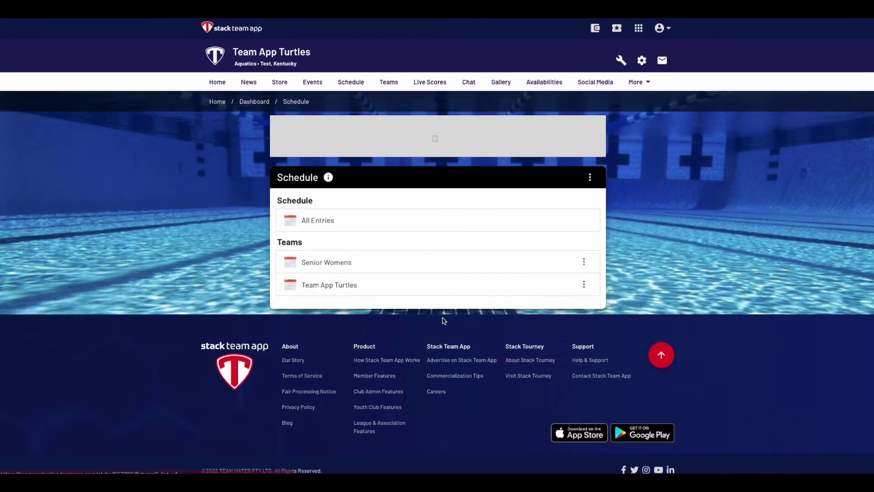
{"action": "left_click", "coordinate": [370, 264]}
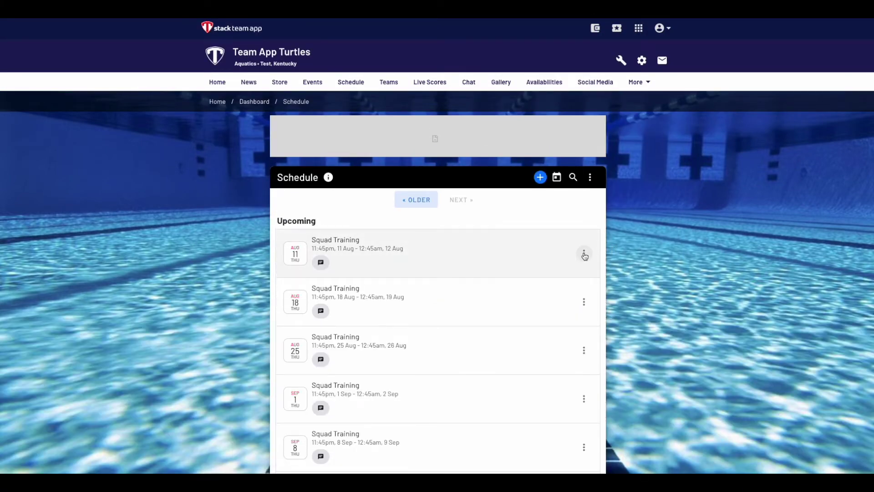
{"action": "left_click", "coordinate": [590, 177]}
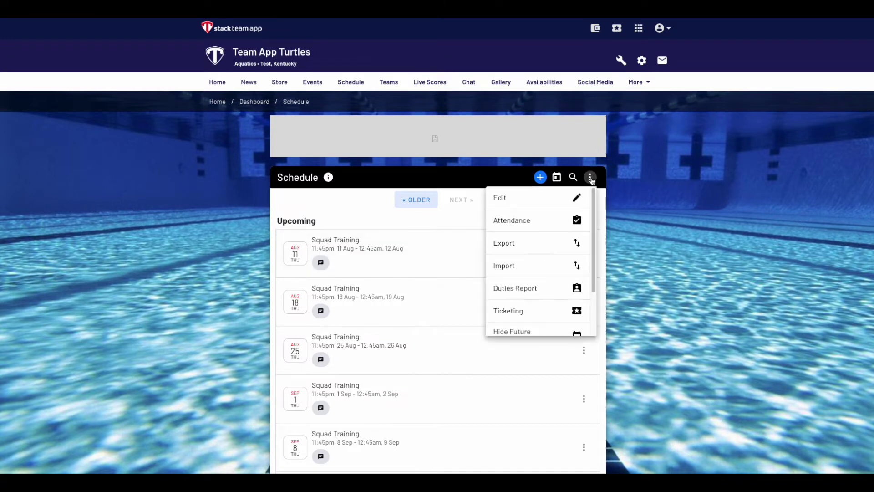
{"action": "left_click", "coordinate": [538, 199]}
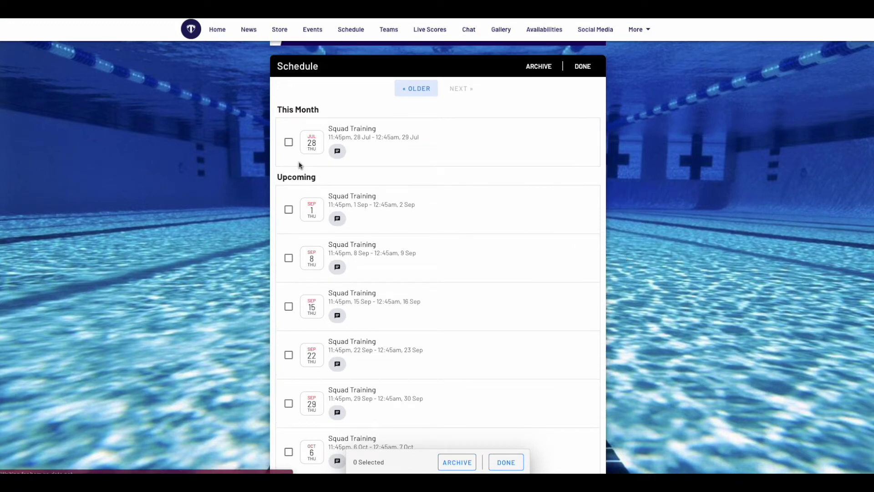
{"action": "left_click", "coordinate": [289, 144]}
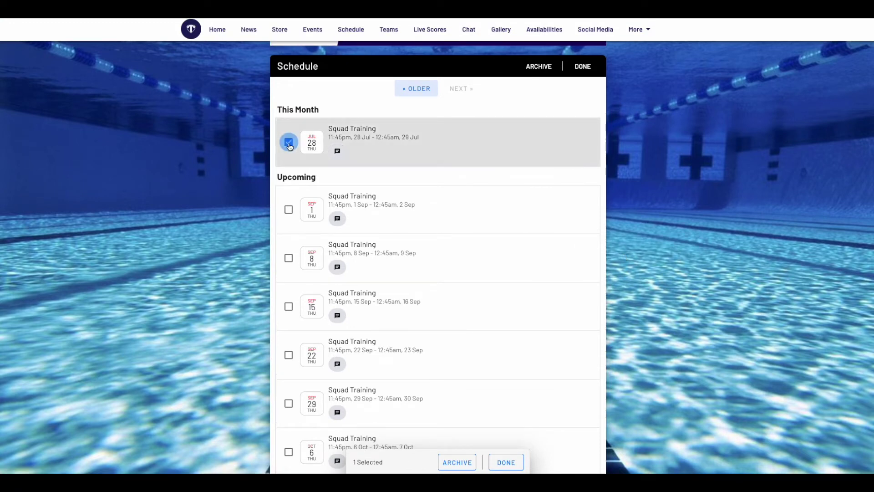
{"action": "left_click", "coordinate": [289, 258]}
{"action": "left_click", "coordinate": [290, 307]}
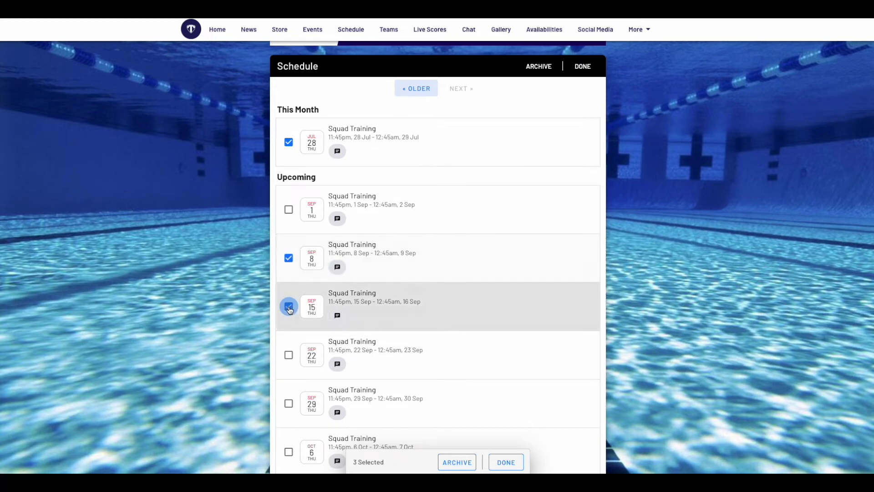
{"action": "left_click", "coordinate": [290, 355]}
{"action": "left_click", "coordinate": [539, 67]}
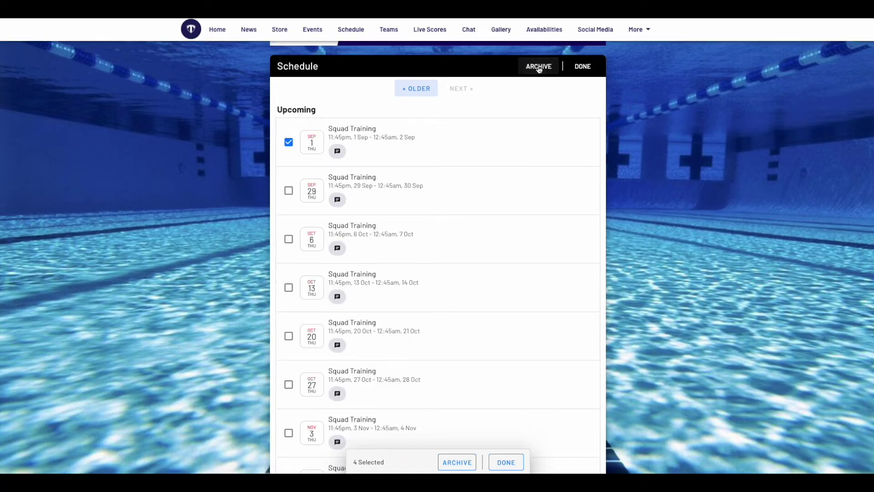
{"action": "left_click", "coordinate": [583, 69]}
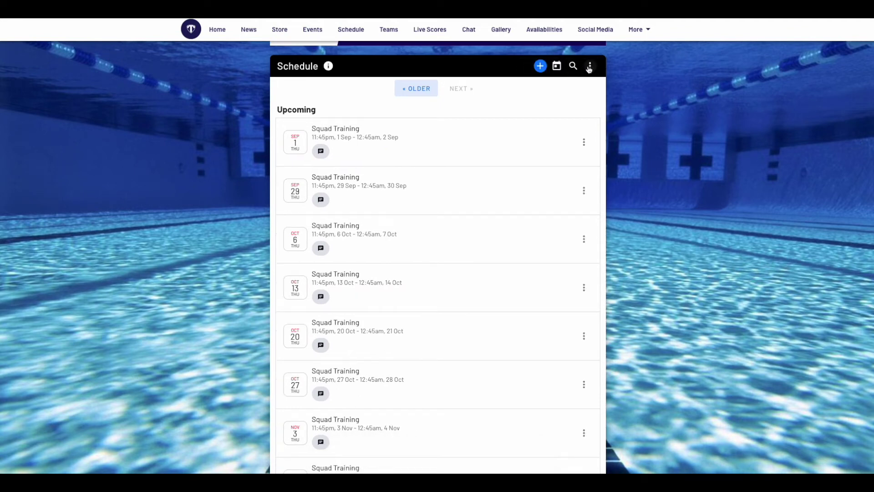
Step: Check the archived schedule entries and restore the archived 4 Aug session
{"action": "scroll", "coordinate": [645, 163], "scroll_direction": "up", "scroll_amount": 1}
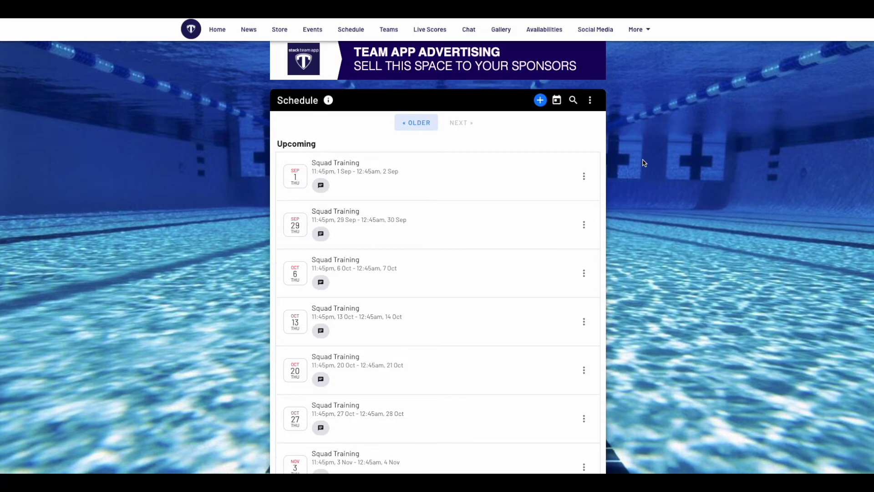
{"action": "left_click", "coordinate": [591, 99]}
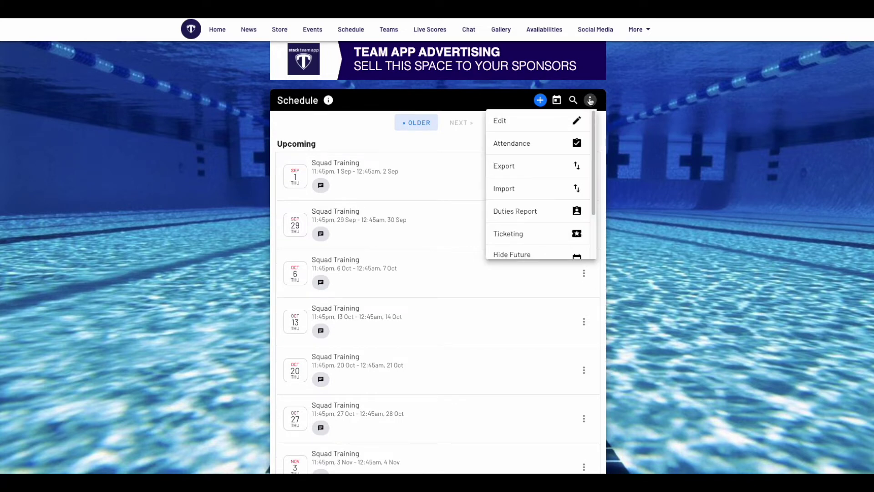
{"action": "scroll", "coordinate": [536, 170], "scroll_direction": "down", "scroll_amount": 2}
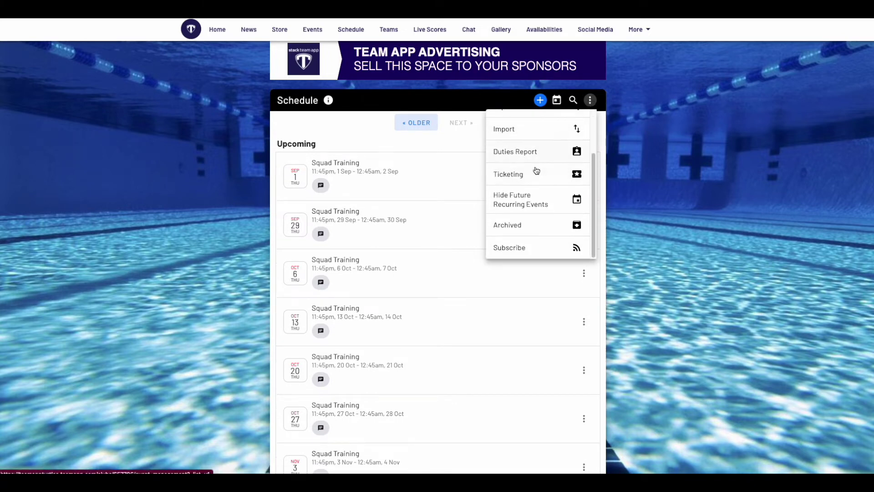
{"action": "left_click", "coordinate": [522, 226]}
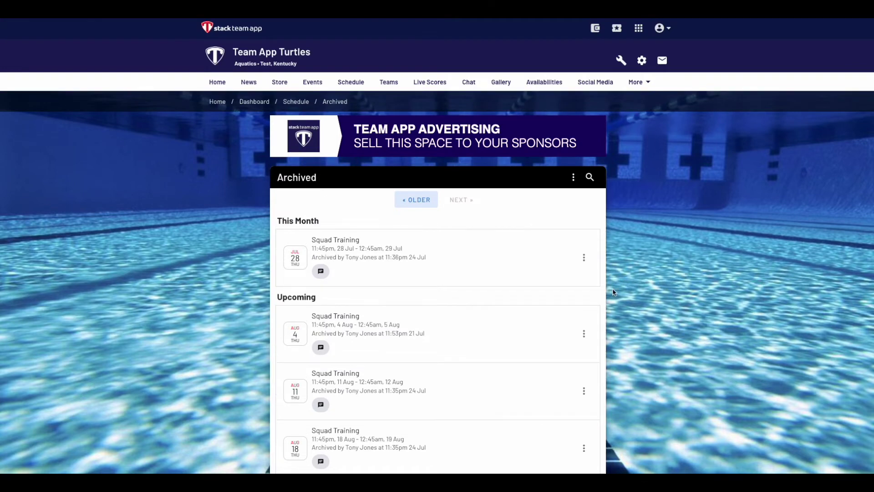
{"action": "scroll", "coordinate": [614, 292], "scroll_direction": "down", "scroll_amount": 3}
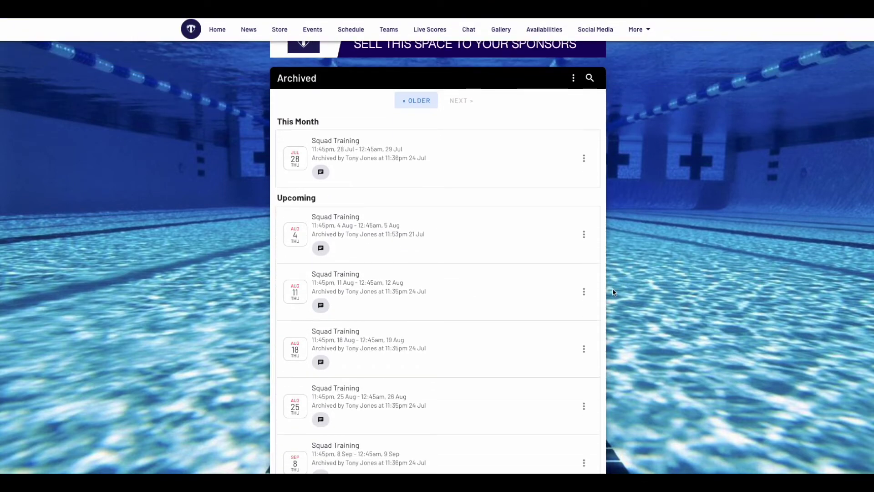
{"action": "left_click", "coordinate": [584, 234]}
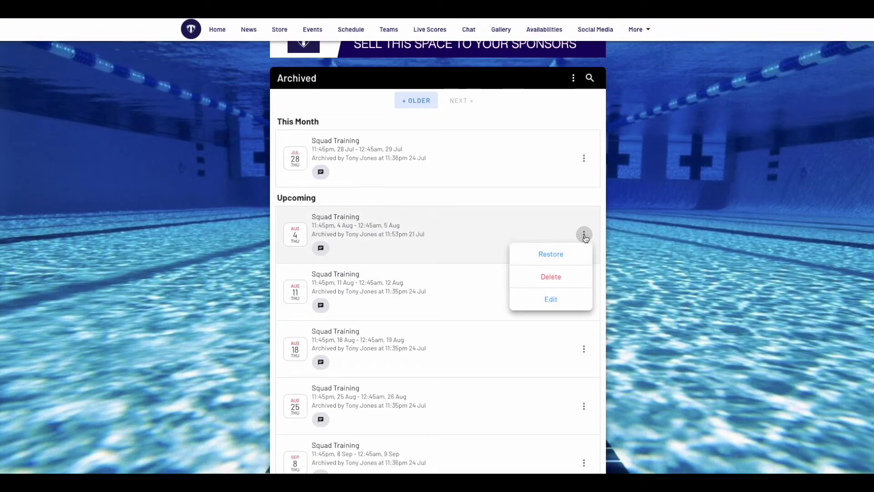
{"action": "left_click", "coordinate": [554, 253]}
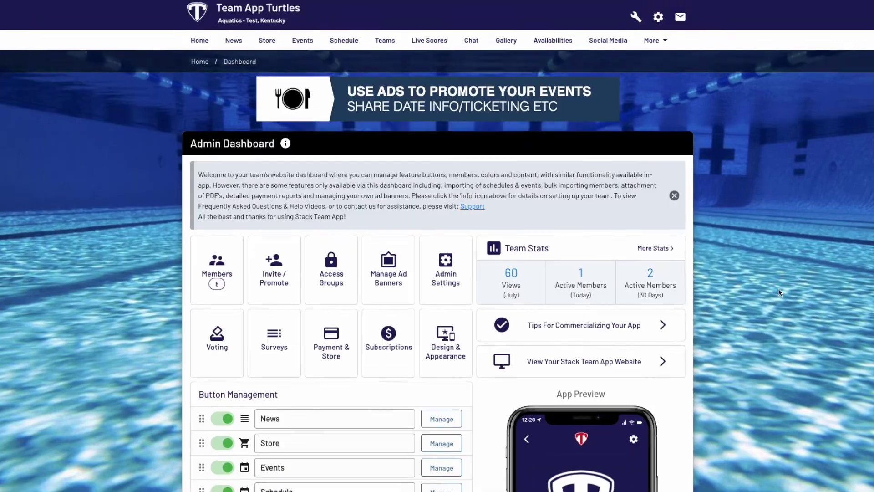
{"action": "scroll", "coordinate": [779, 292], "scroll_direction": "down", "scroll_amount": 4}
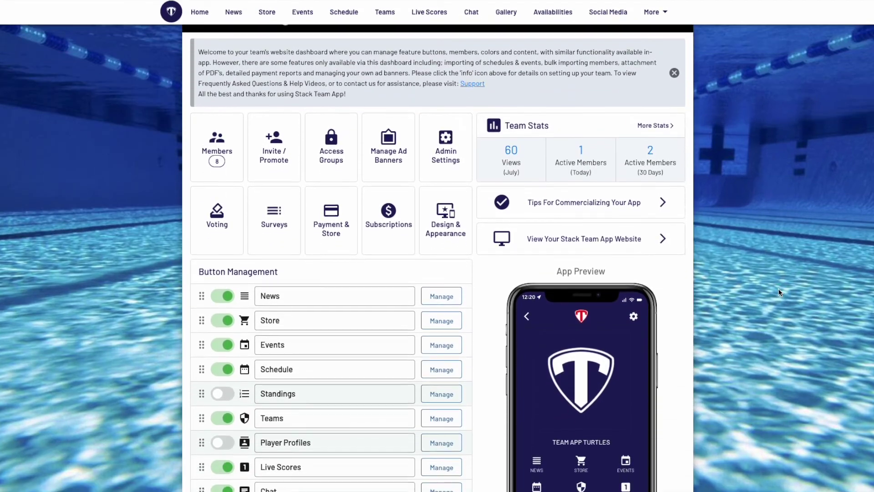
Step: Archive the 4 Sep Under 16 Boys parents meeting together with all its repeat occurrences
{"action": "scroll", "coordinate": [778, 291], "scroll_direction": "down", "scroll_amount": 1}
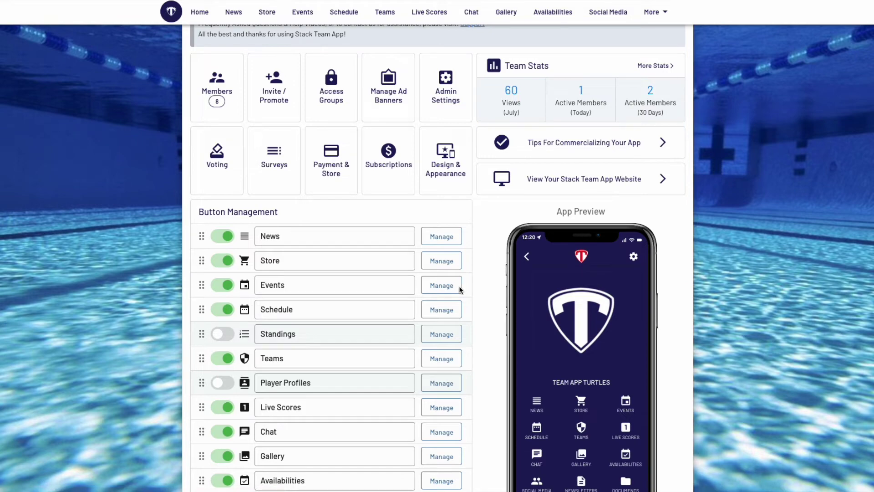
{"action": "left_click", "coordinate": [439, 286]}
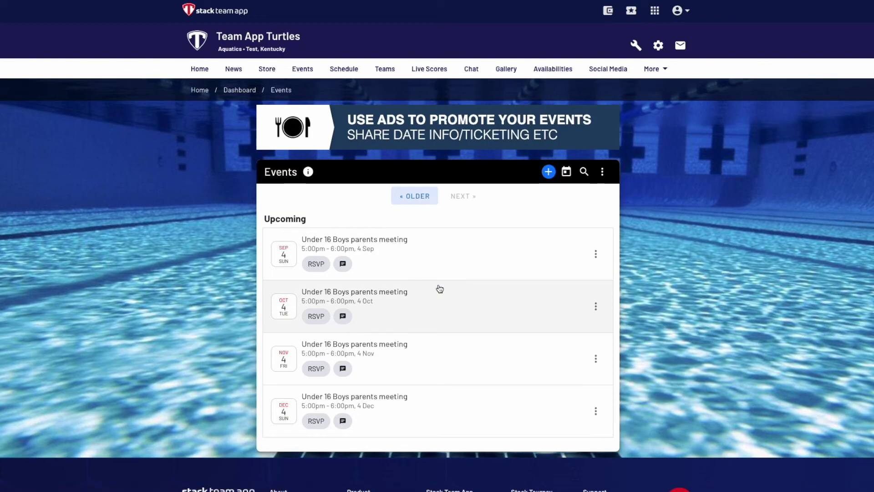
{"action": "left_click", "coordinate": [385, 253]}
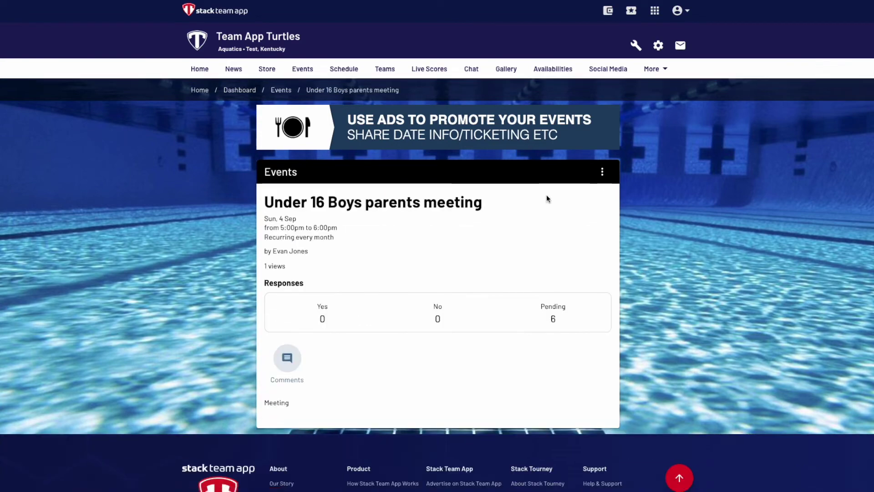
{"action": "left_click", "coordinate": [602, 172]}
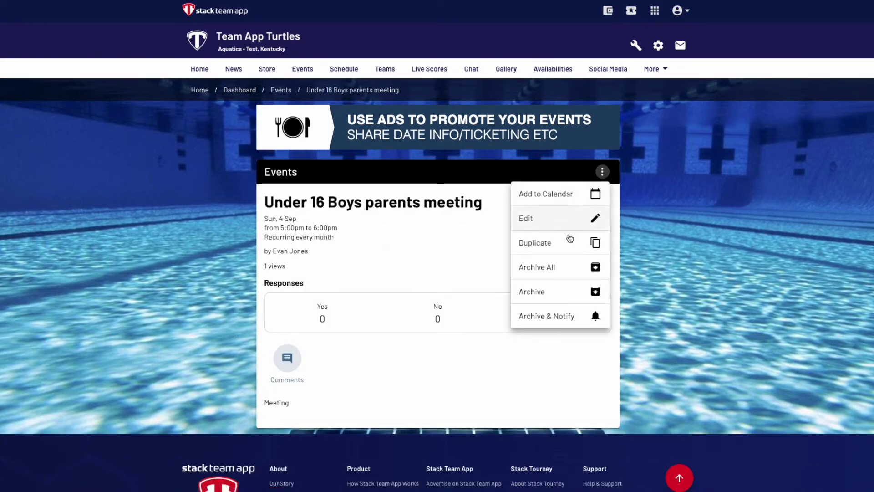
{"action": "left_click", "coordinate": [545, 269]}
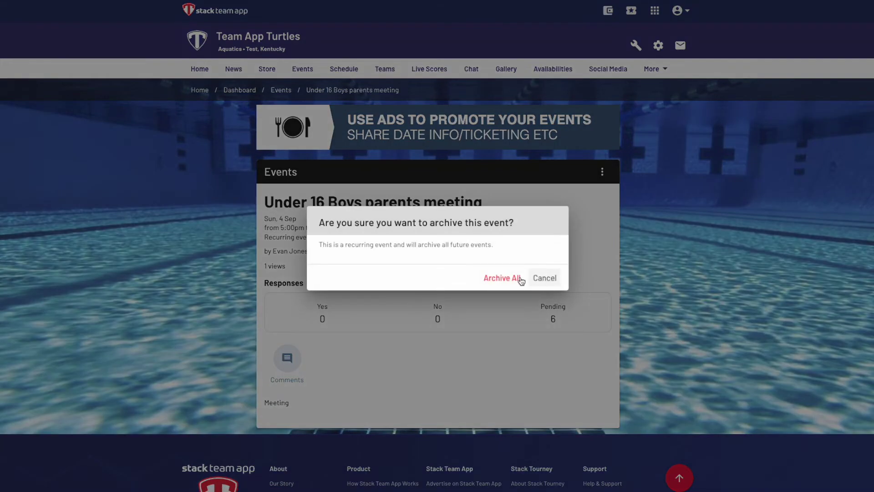
{"action": "left_click", "coordinate": [547, 276]}
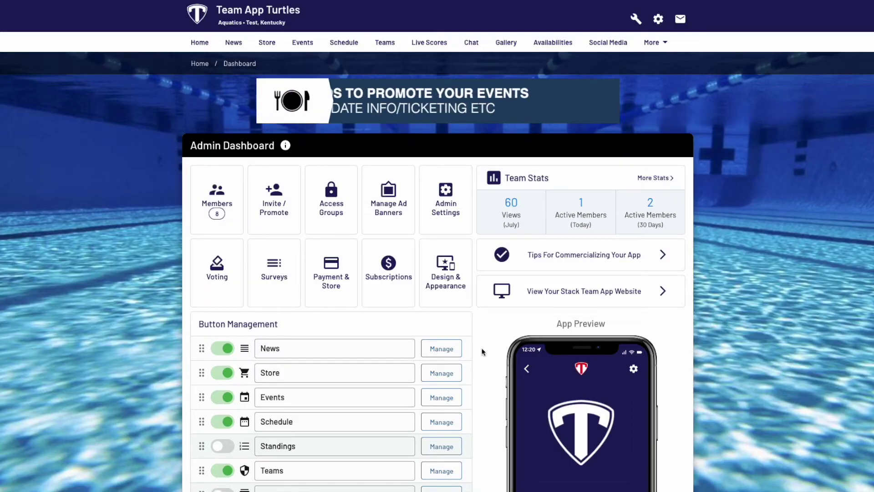
Step: Delete the Committee Chat room from the chat management page
{"action": "scroll", "coordinate": [483, 351], "scroll_direction": "down", "scroll_amount": 2}
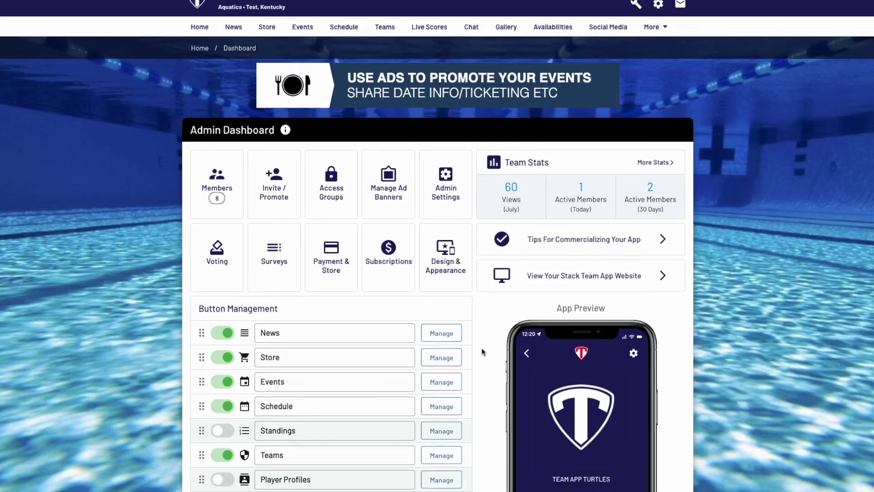
{"action": "scroll", "coordinate": [483, 352], "scroll_direction": "down", "scroll_amount": 3}
{"action": "left_click", "coordinate": [448, 401]}
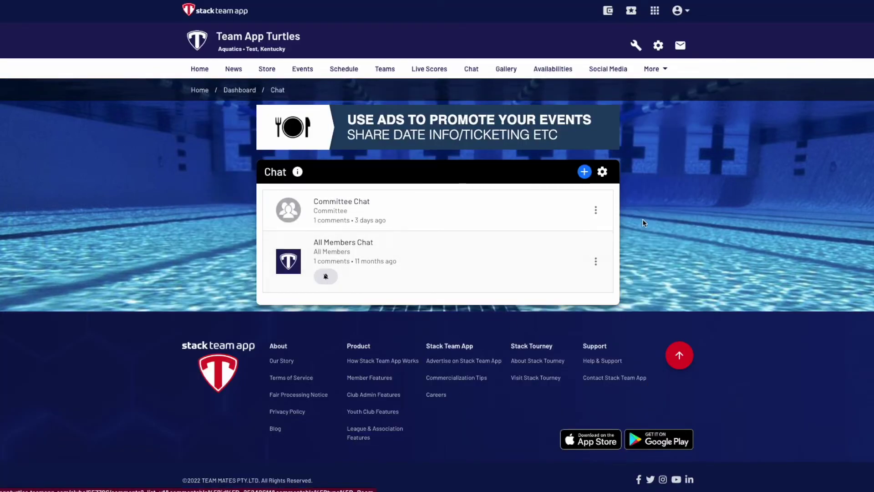
{"action": "left_click", "coordinate": [596, 210]}
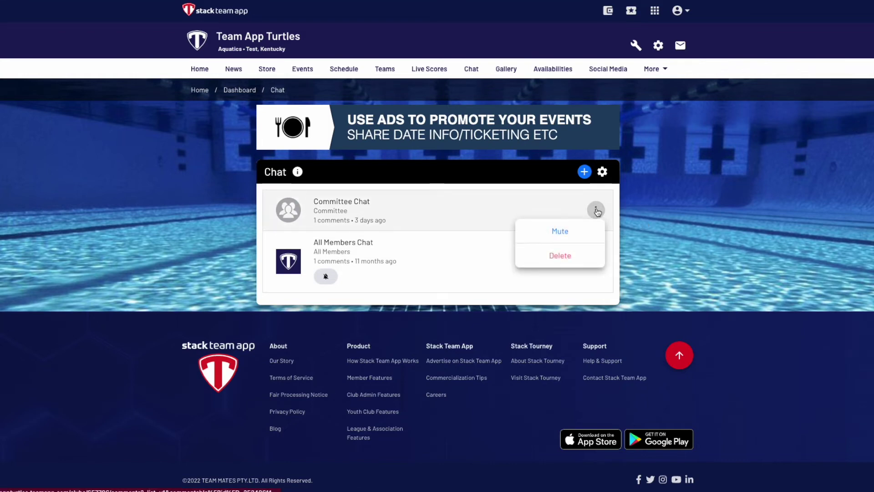
{"action": "left_click", "coordinate": [564, 256]}
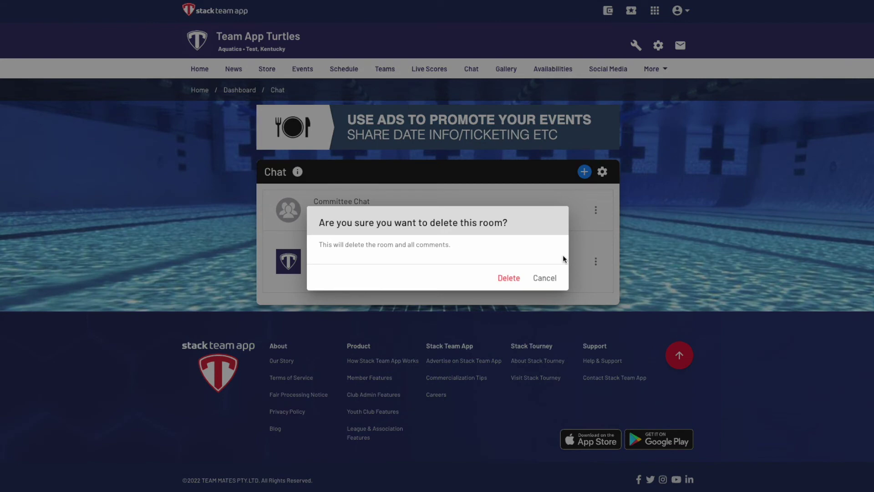
{"action": "left_click", "coordinate": [508, 280]}
{"action": "scroll", "coordinate": [127, 404], "scroll_direction": "down", "scroll_amount": 5}
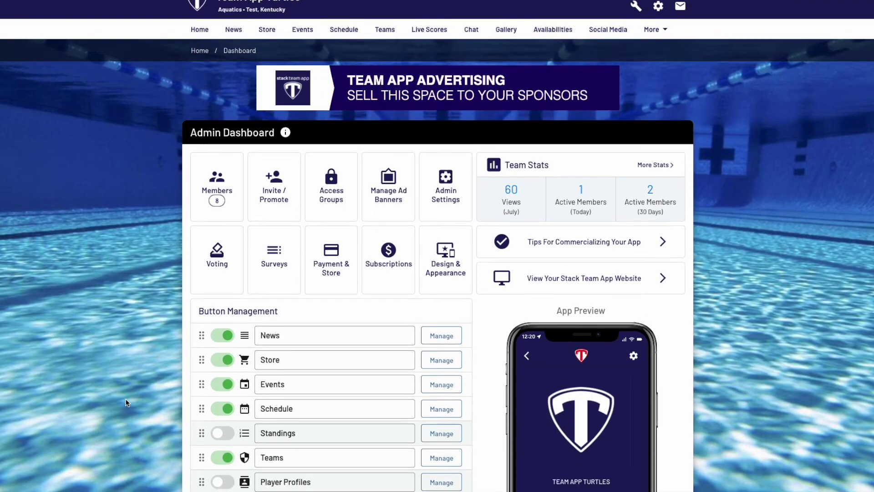
Step: Delete the Kids Classes album from the Gallery
{"action": "scroll", "coordinate": [127, 404], "scroll_direction": "down", "scroll_amount": 2}
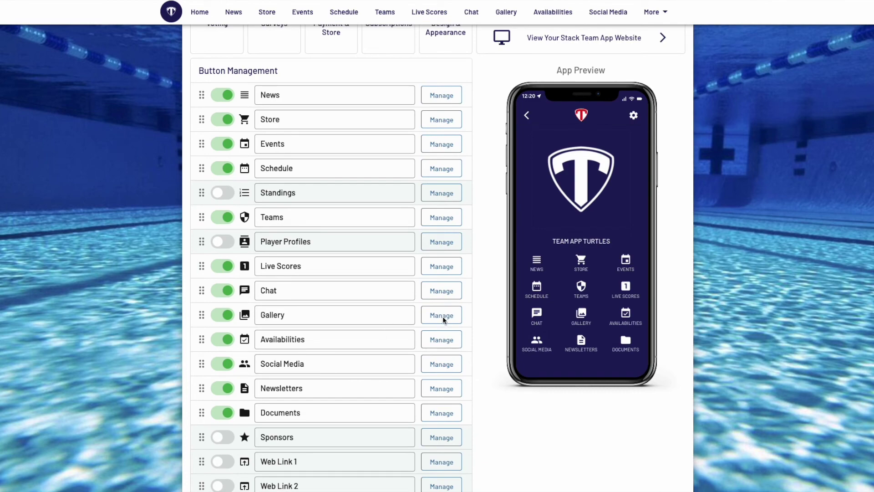
{"action": "left_click", "coordinate": [442, 315]}
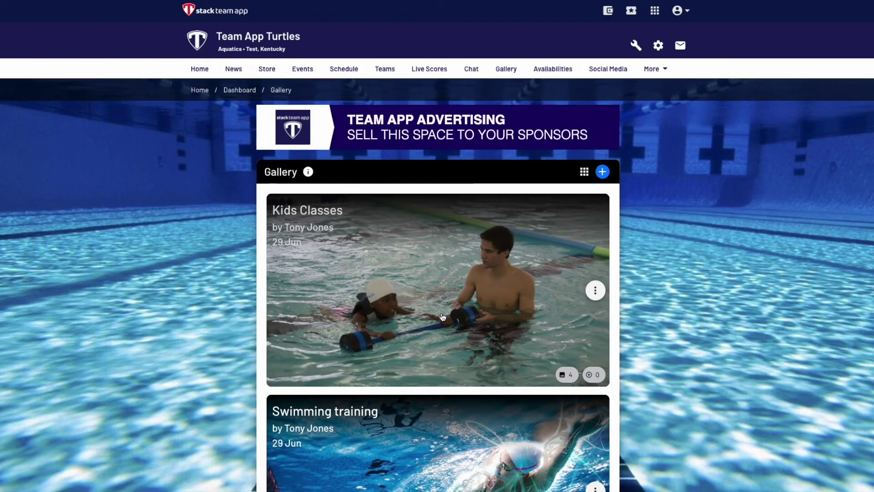
{"action": "scroll", "coordinate": [610, 296], "scroll_direction": "down", "scroll_amount": 2}
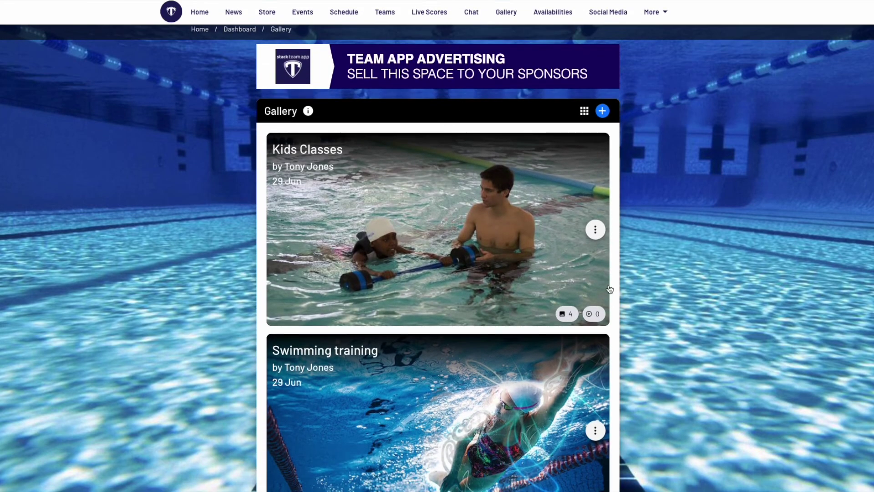
{"action": "left_click", "coordinate": [595, 230]}
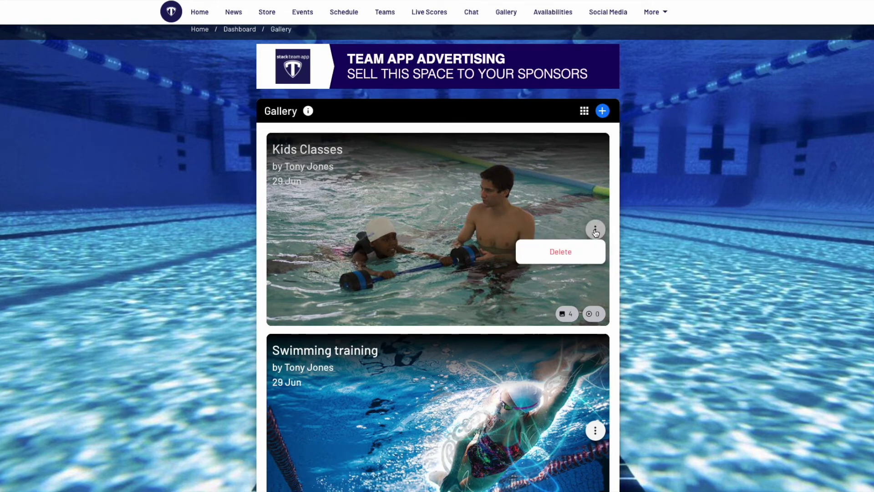
{"action": "left_click", "coordinate": [558, 256]}
{"action": "left_click", "coordinate": [509, 268]}
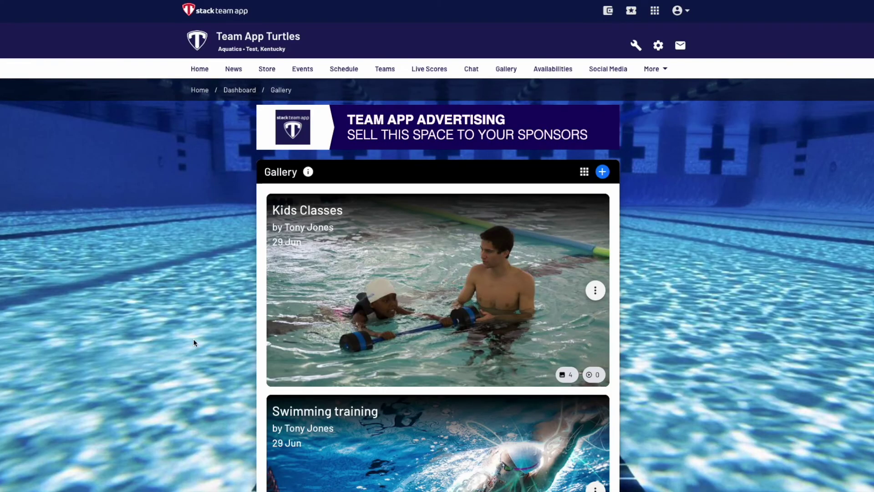
Step: Open the New items album in the Gallery
{"action": "scroll", "coordinate": [194, 343], "scroll_direction": "down", "scroll_amount": 4}
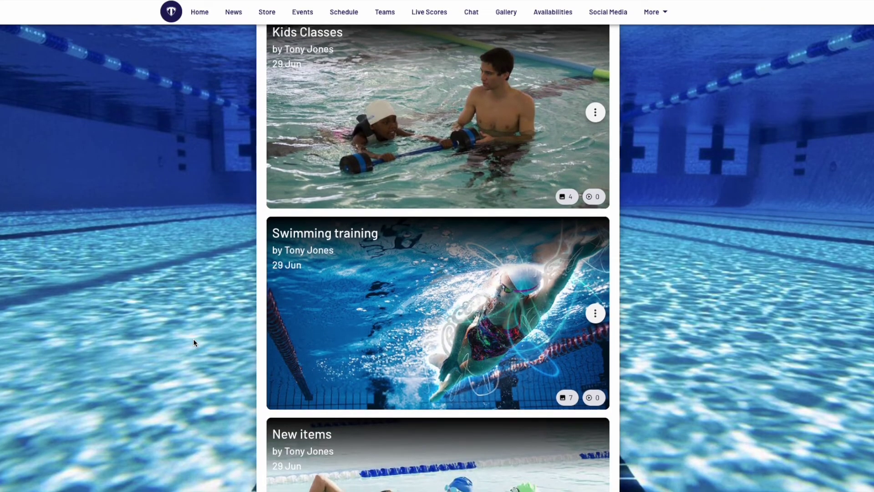
{"action": "scroll", "coordinate": [194, 343], "scroll_direction": "down", "scroll_amount": 3}
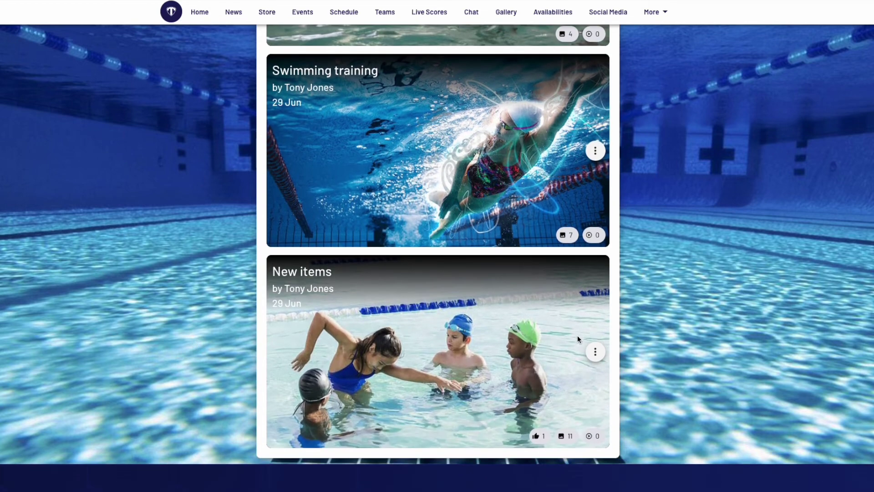
{"action": "left_click", "coordinate": [530, 323]}
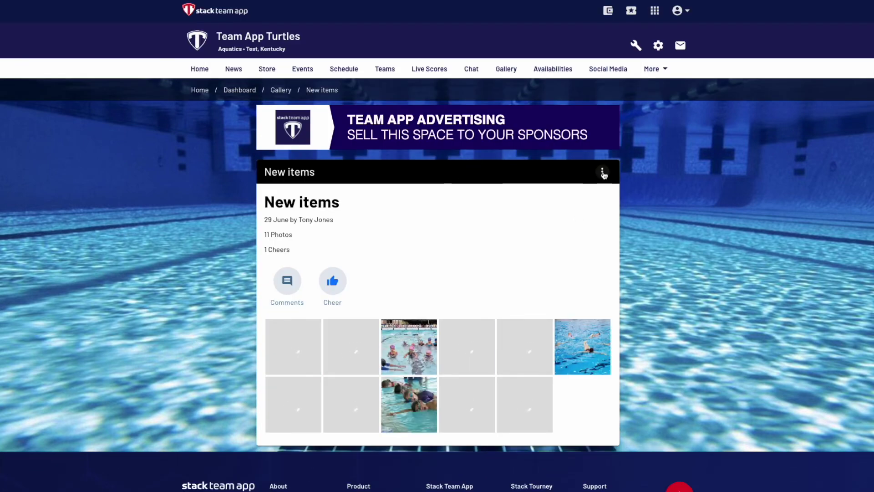
Step: Edit the New items album and delete its first photo
{"action": "left_click", "coordinate": [603, 172]}
{"action": "left_click", "coordinate": [542, 209]}
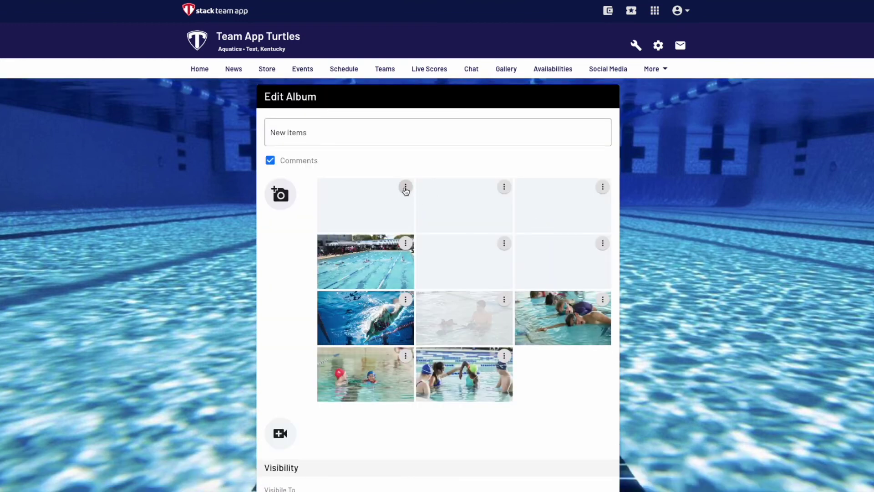
{"action": "left_click", "coordinate": [406, 187]}
{"action": "left_click", "coordinate": [367, 203]}
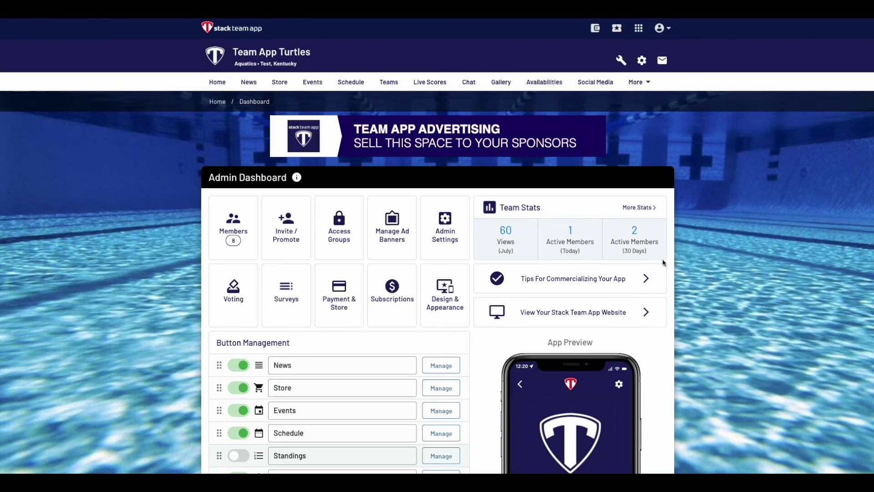
Step: Try deleting the OH&S Files folder in Documents, then open it to view its two PDFs
{"action": "scroll", "coordinate": [665, 268], "scroll_direction": "down", "scroll_amount": 5}
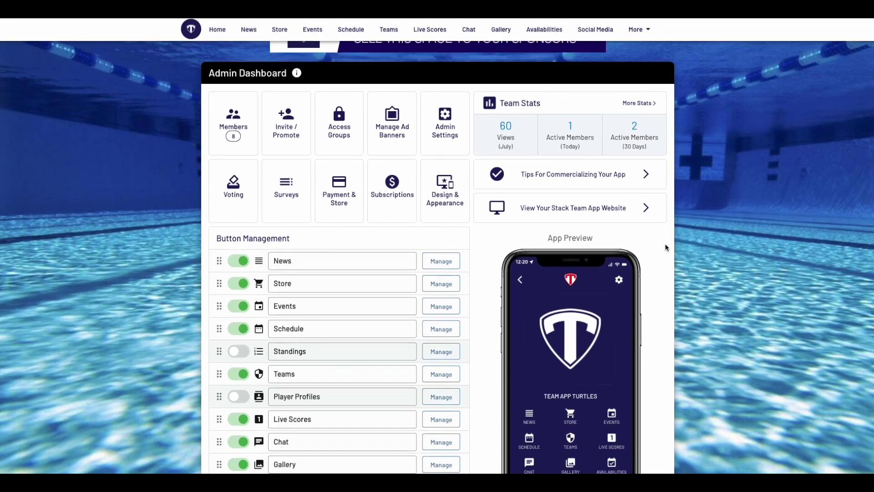
{"action": "scroll", "coordinate": [578, 296], "scroll_direction": "down", "scroll_amount": 2}
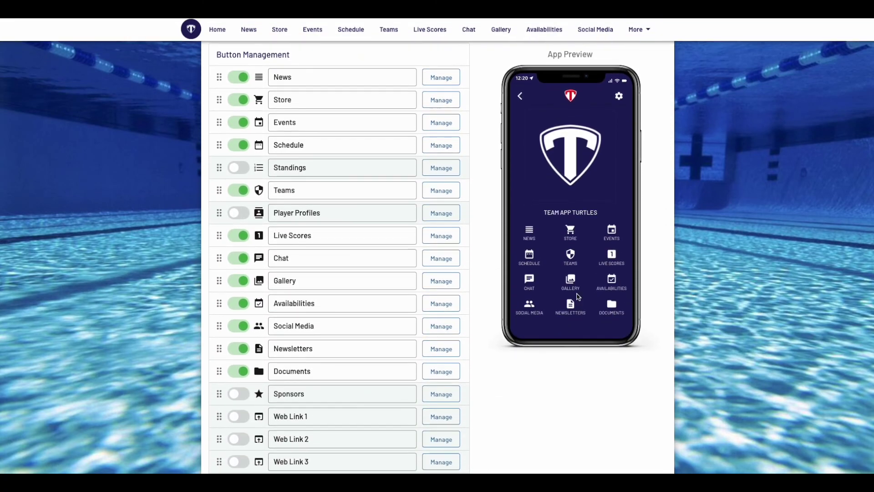
{"action": "left_click", "coordinate": [439, 373]}
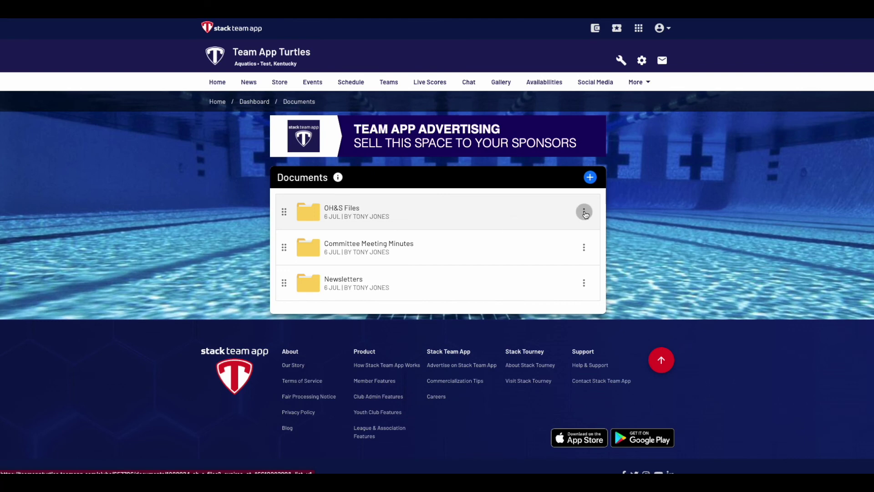
{"action": "left_click", "coordinate": [584, 212]}
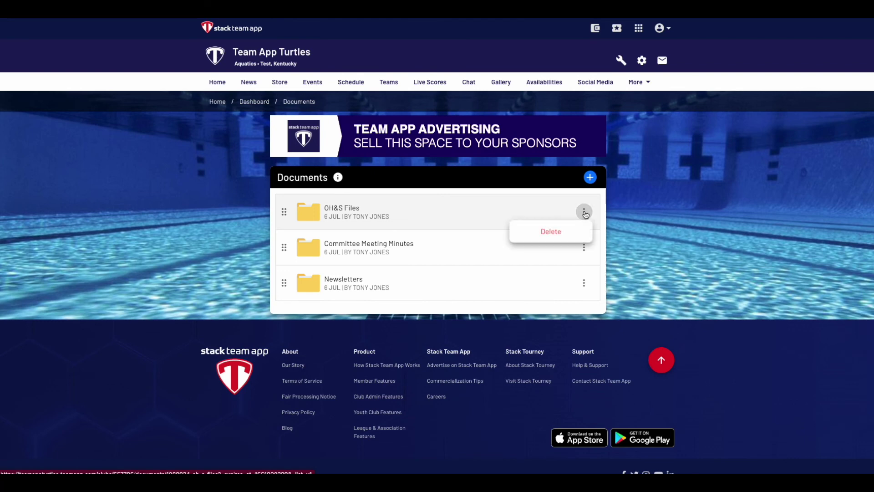
{"action": "left_click", "coordinate": [550, 233]}
{"action": "left_click", "coordinate": [504, 272]}
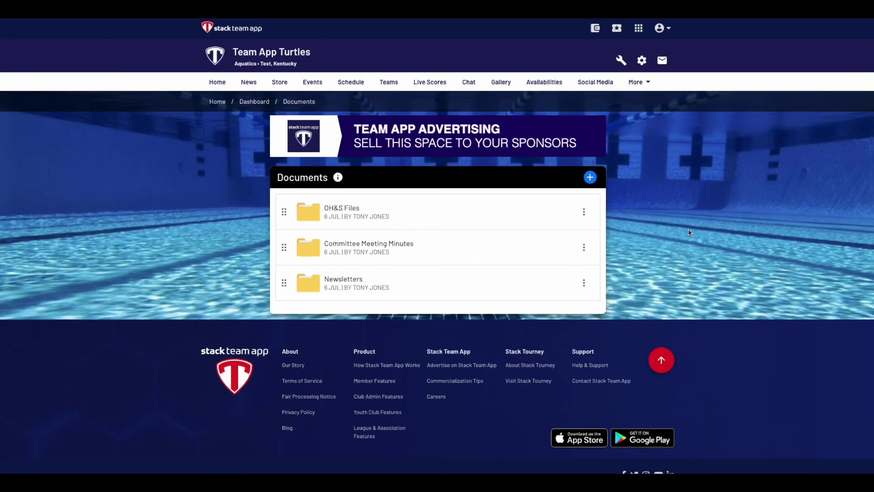
{"action": "left_click", "coordinate": [328, 215]}
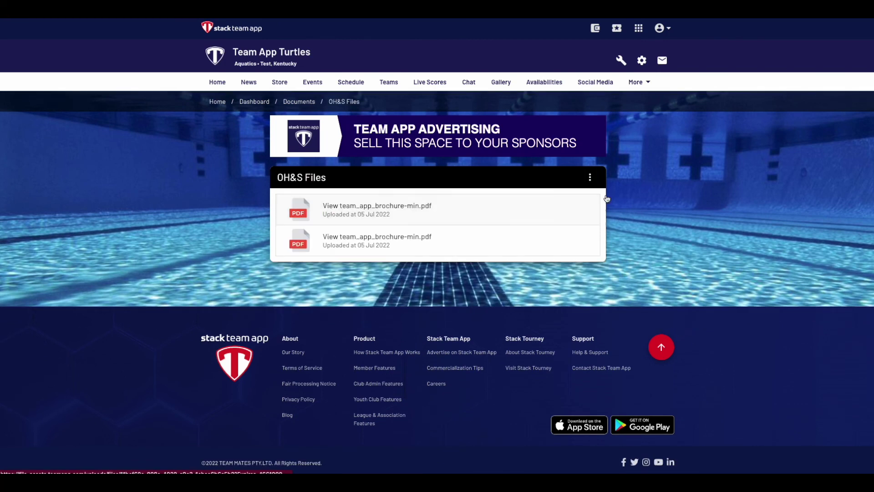
Step: Edit the OH&S Files folder and request deletion of its first brochure PDF
{"action": "left_click", "coordinate": [590, 177]}
{"action": "left_click", "coordinate": [566, 200]}
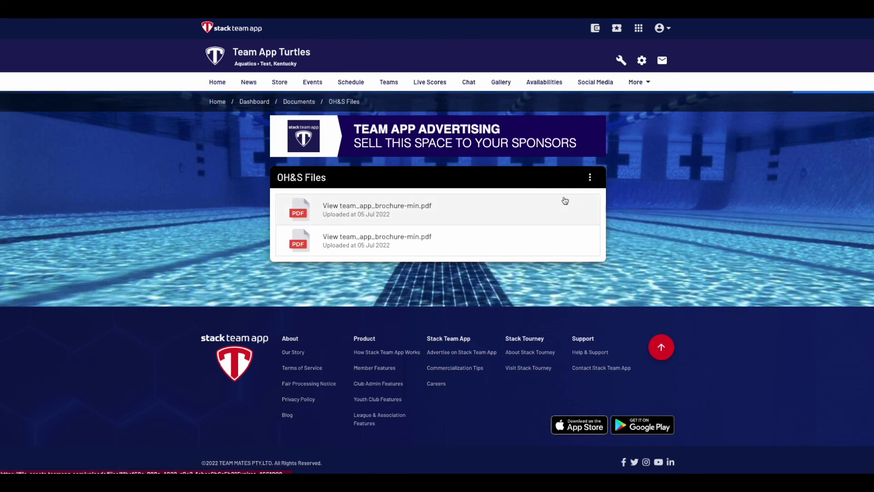
{"action": "scroll", "coordinate": [552, 319], "scroll_direction": "down", "scroll_amount": 1}
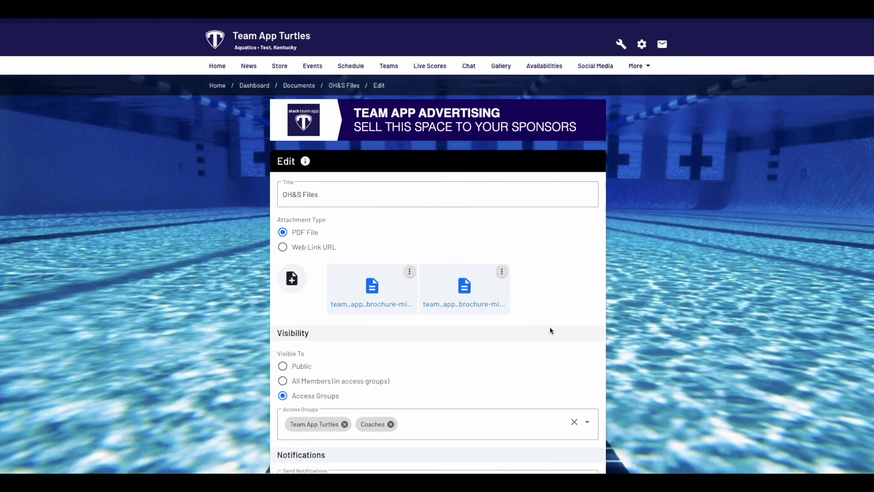
{"action": "left_click", "coordinate": [409, 233]}
{"action": "left_click", "coordinate": [395, 252]}
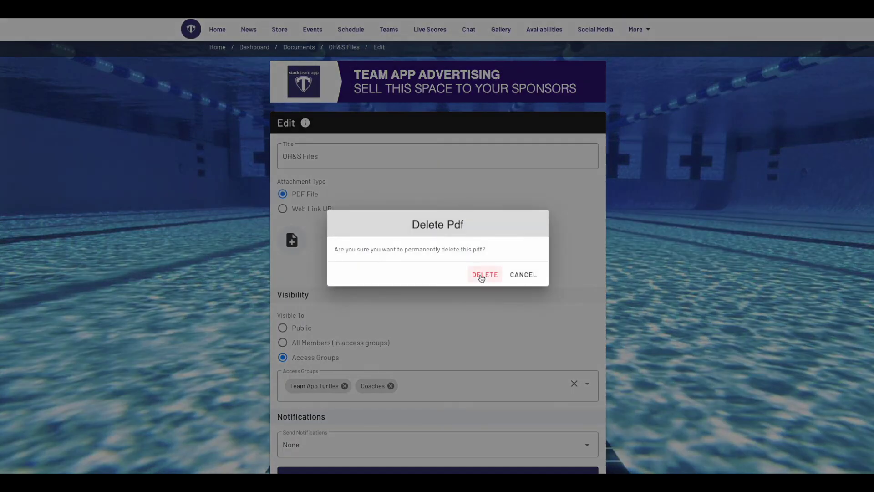